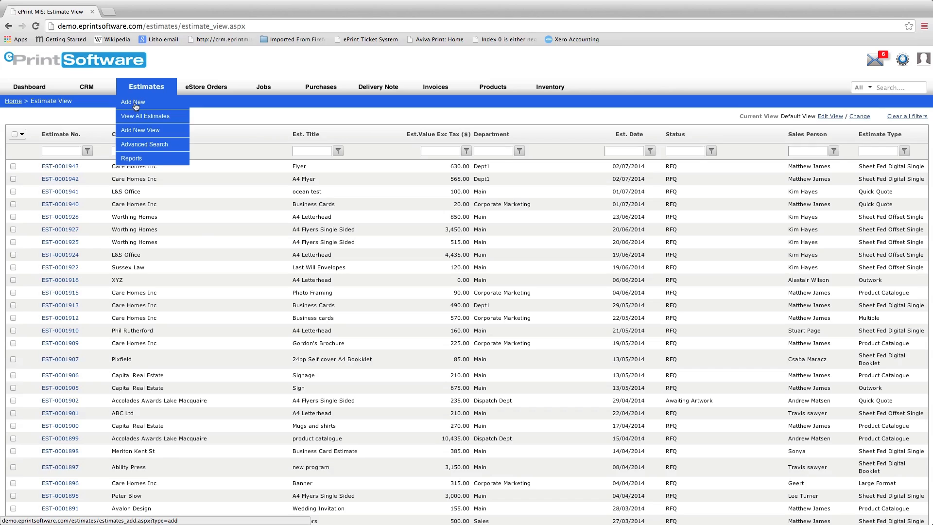
Step: Add a new estimate for the company Care Homes Inc and keep its default contact person
click(133, 105)
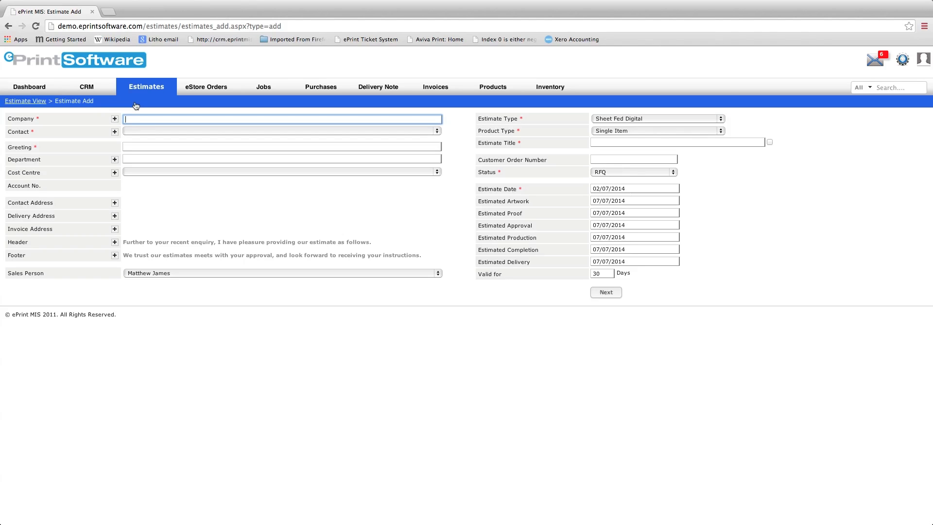
text(car)
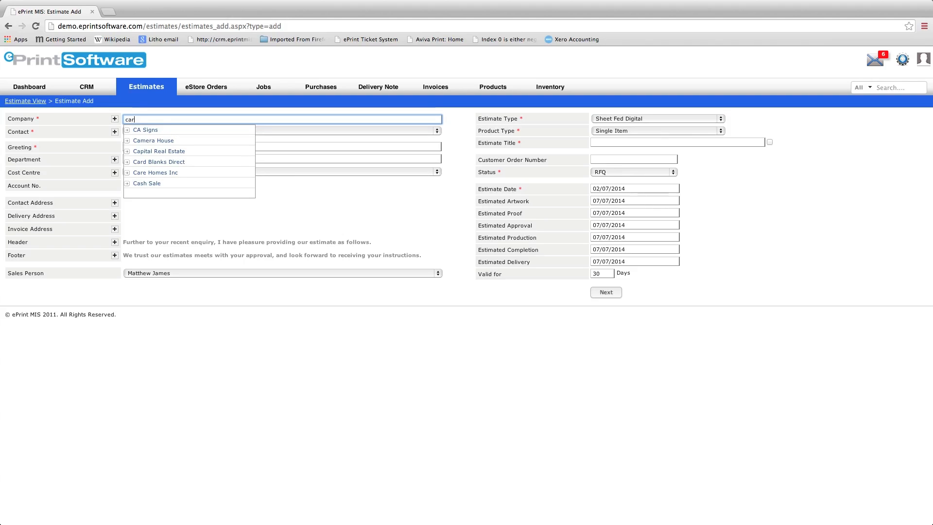
click(147, 172)
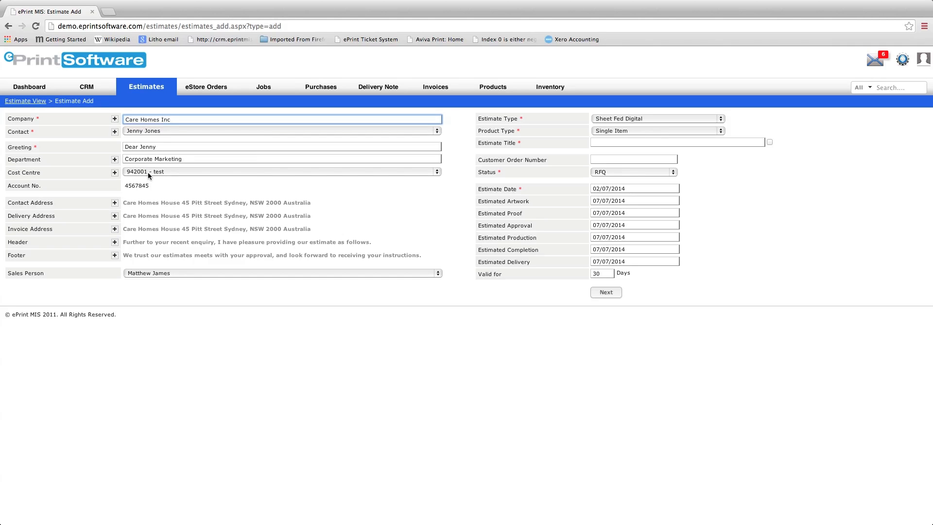
click(438, 132)
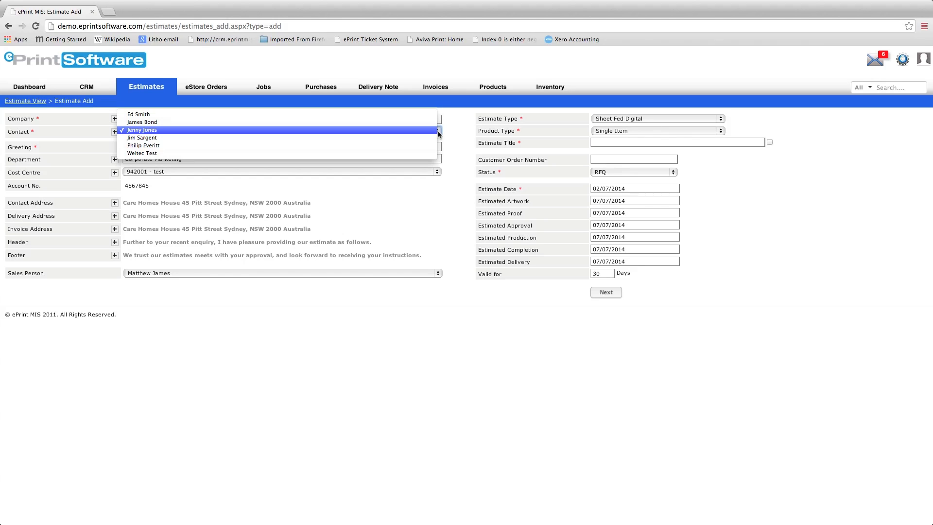
click(144, 130)
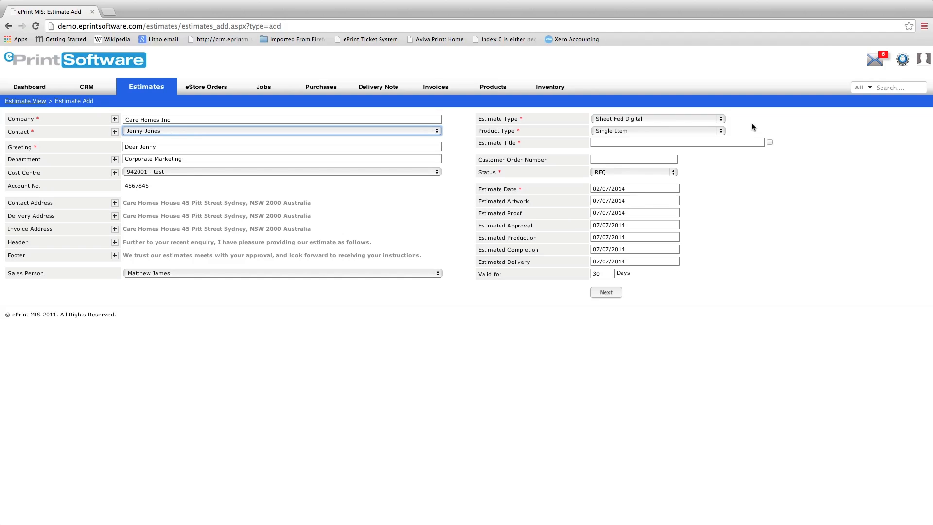
Step: Set the estimate type to Sheet Fed Digital and the product type to Single Item, and title the estimate Flyer
click(723, 118)
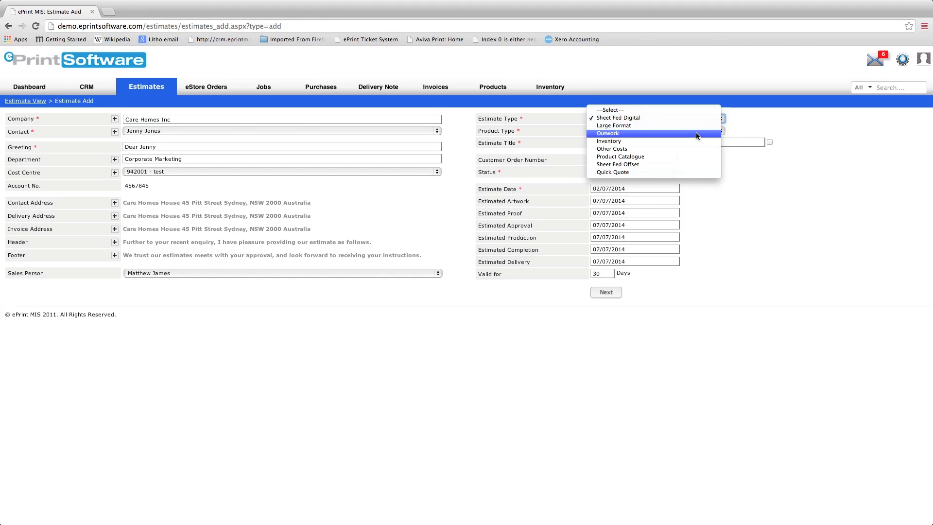
click(643, 118)
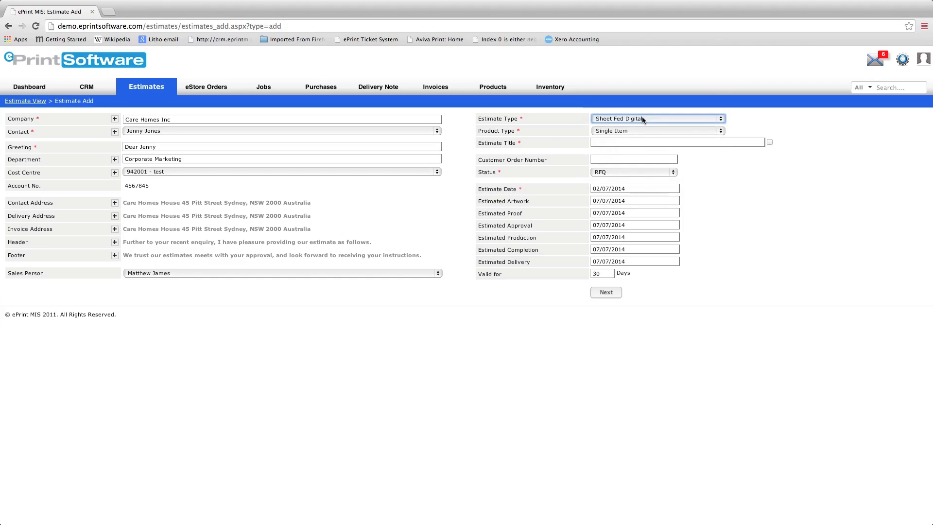
click(721, 130)
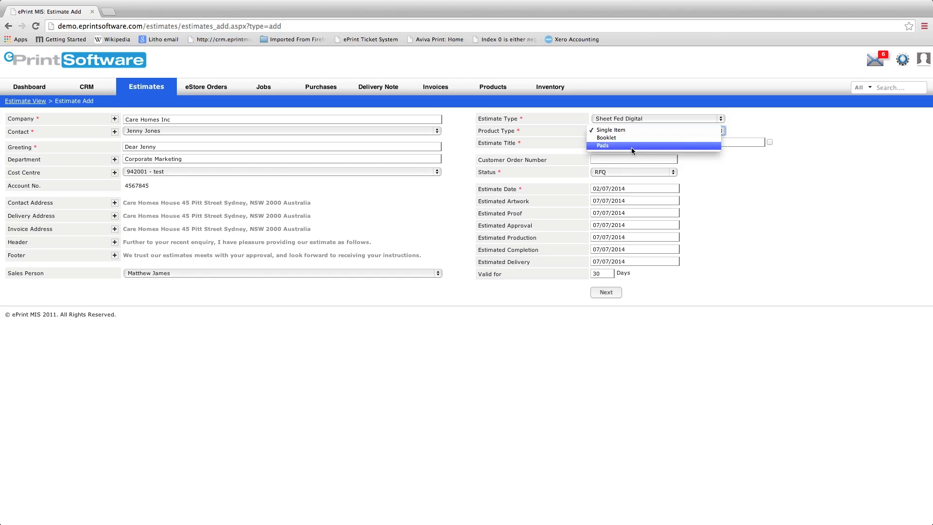
click(618, 129)
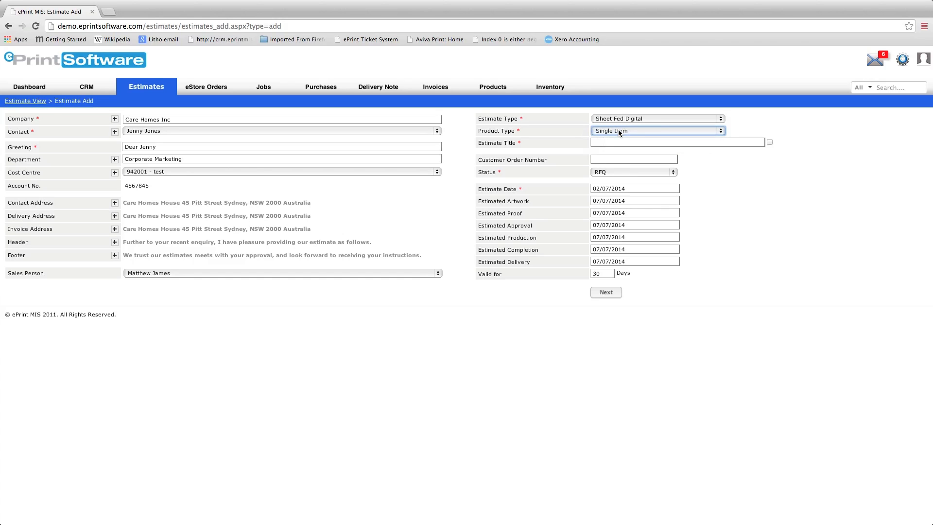
click(613, 142)
text(Flyer)
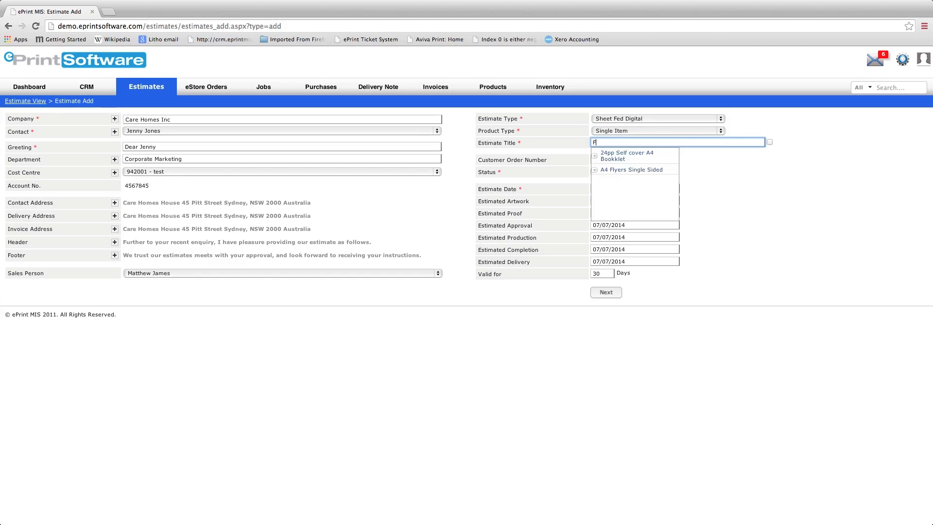
click(745, 164)
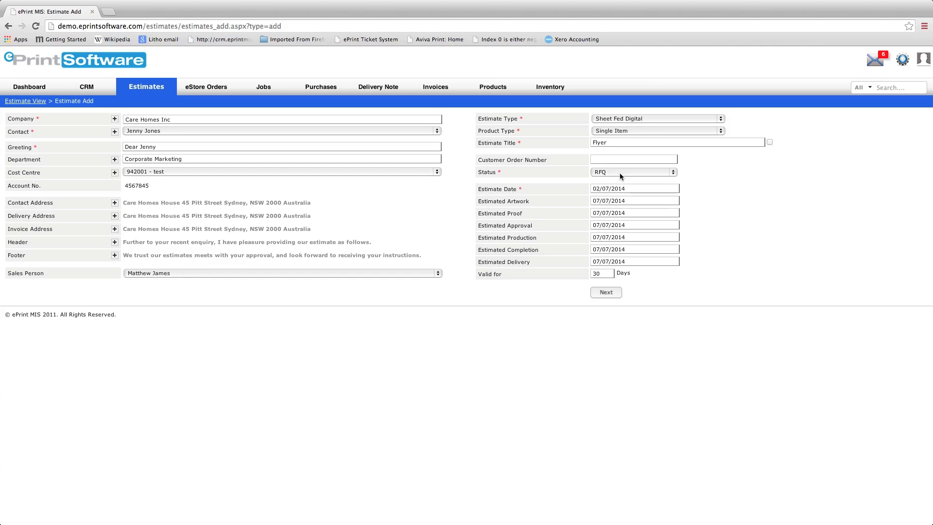
Step: Keep the estimate's status as RFQ and continue to the single item details
click(672, 171)
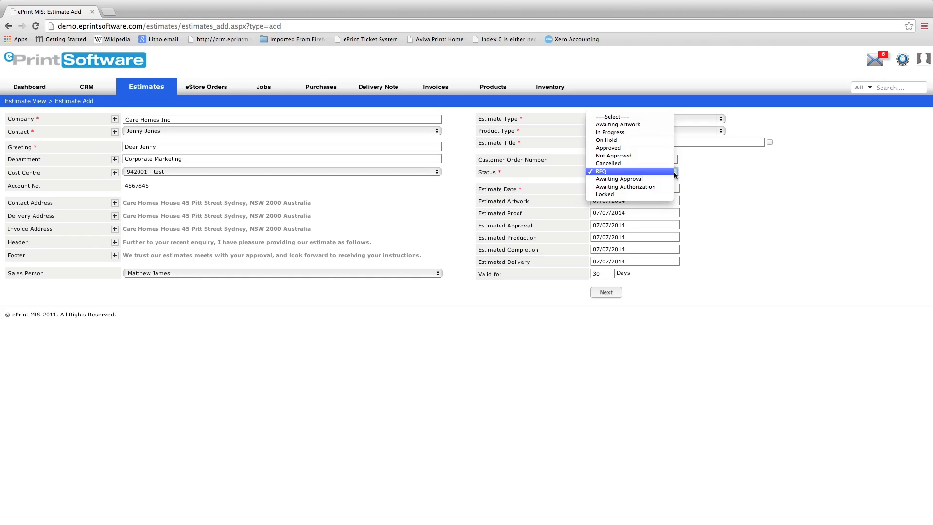
click(673, 171)
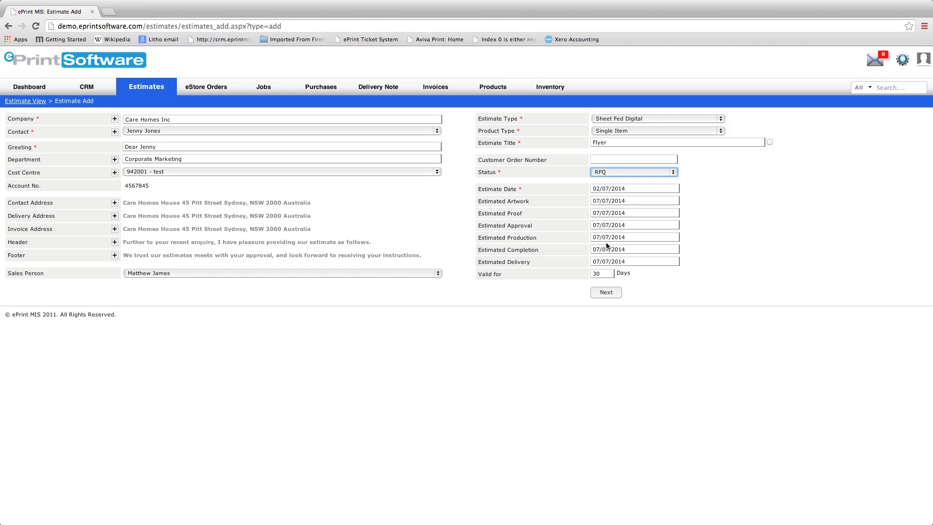
click(606, 292)
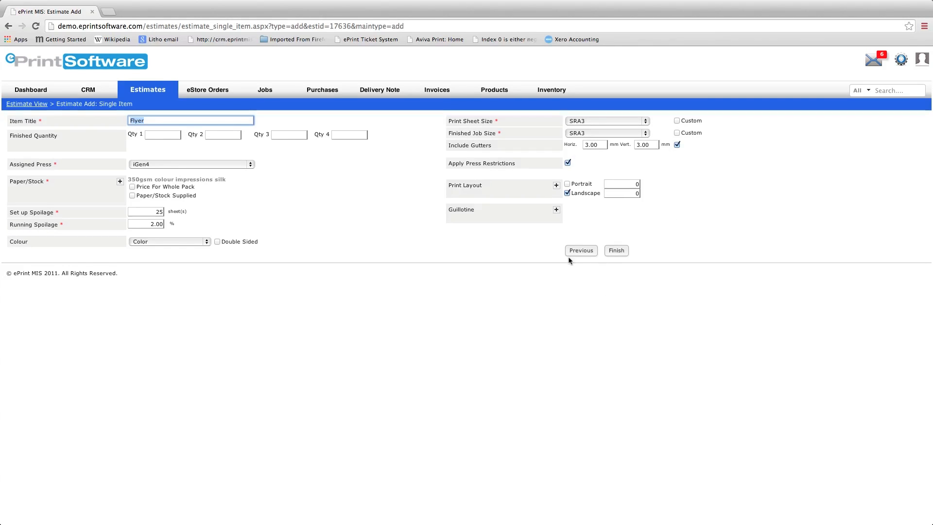
Step: Enter finished quantities of 500, 600, 700 and 800 for the flyer
key(Tab)
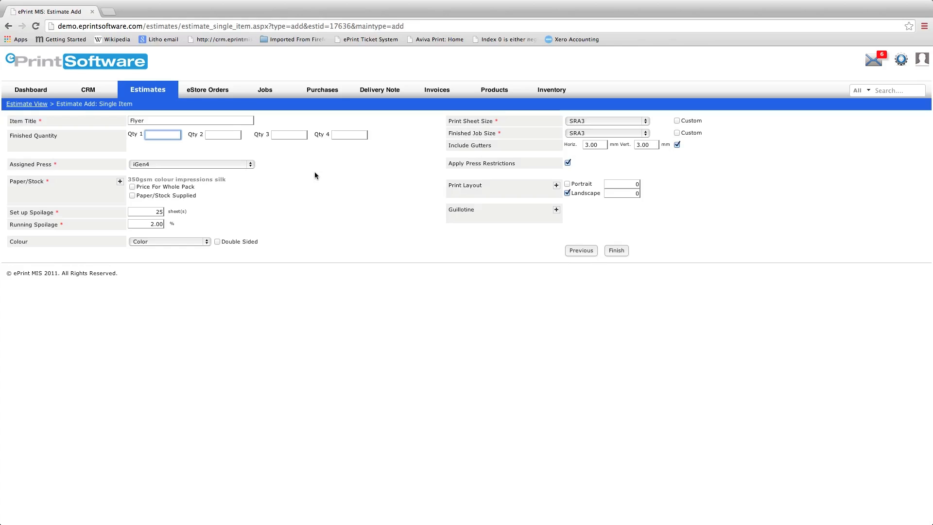
text(500)
key(Tab)
text(600)
key(Tab)
text(700)
key(Tab)
text(8)
key(Tab)
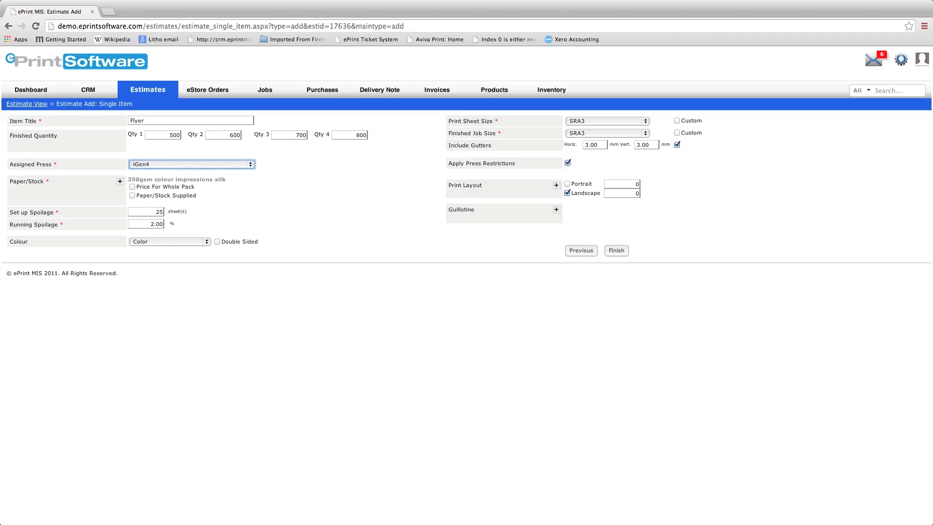
Step: Assign the Konica Minolta C6501 press and choose 150 gsm Saphire Gloss ISO14001 EMS as the paper stock
click(249, 166)
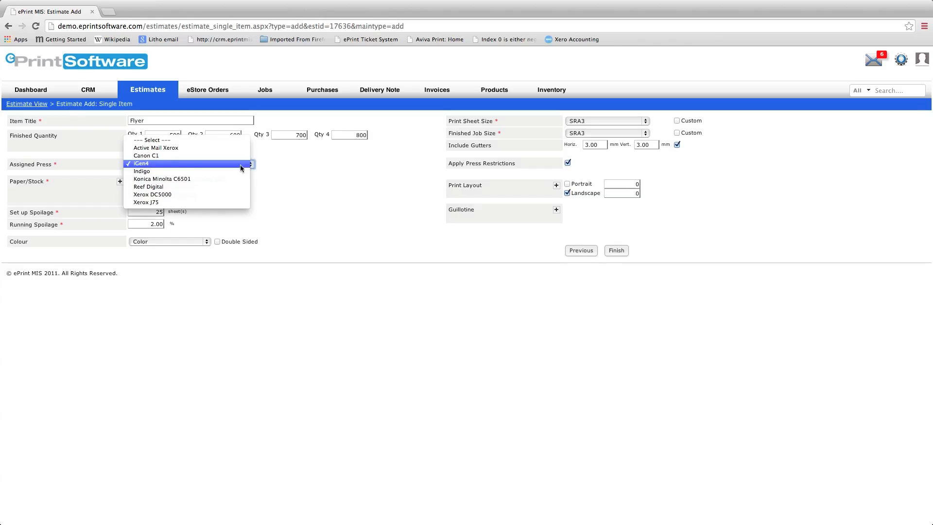
click(172, 180)
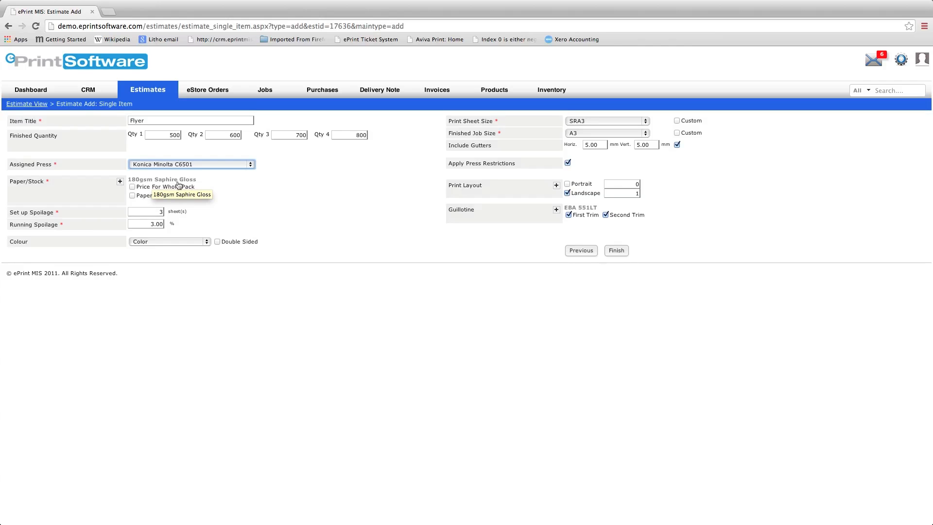
click(120, 182)
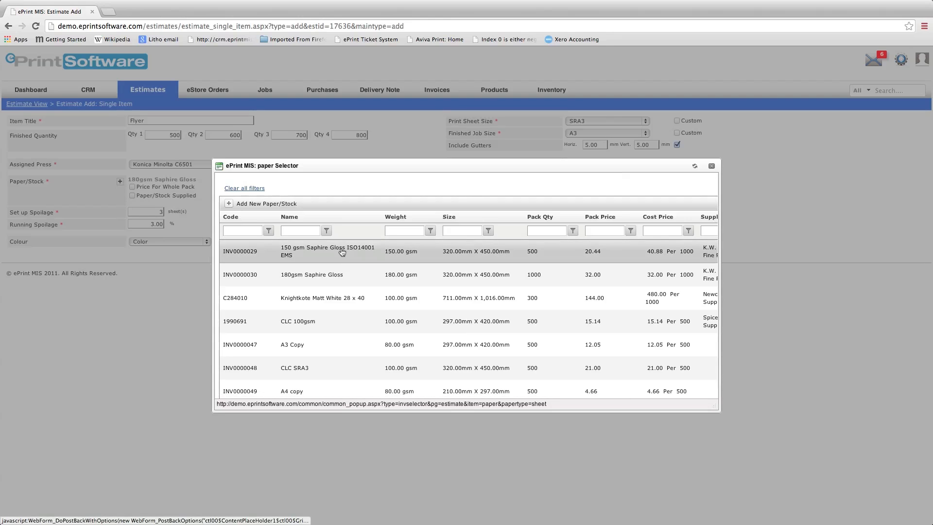
click(342, 251)
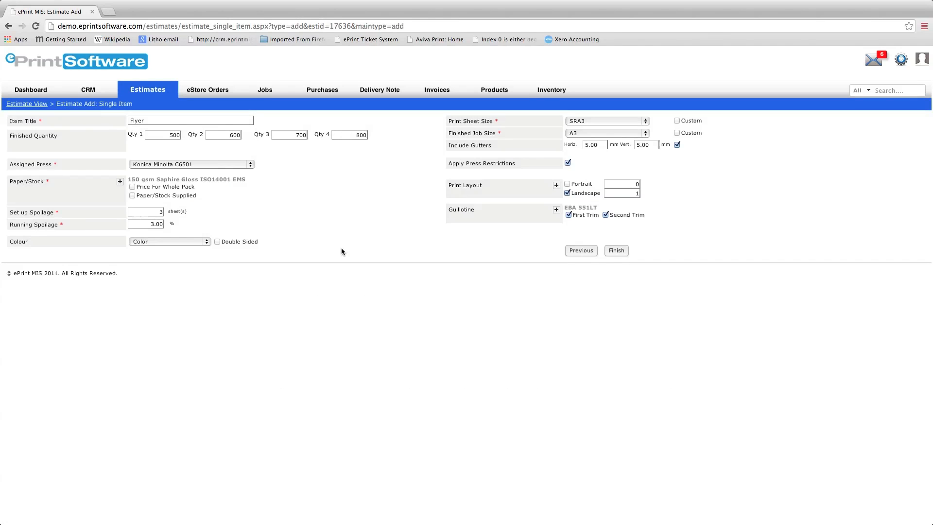
double_click(159, 211)
click(229, 212)
drag(149, 225, 176, 223)
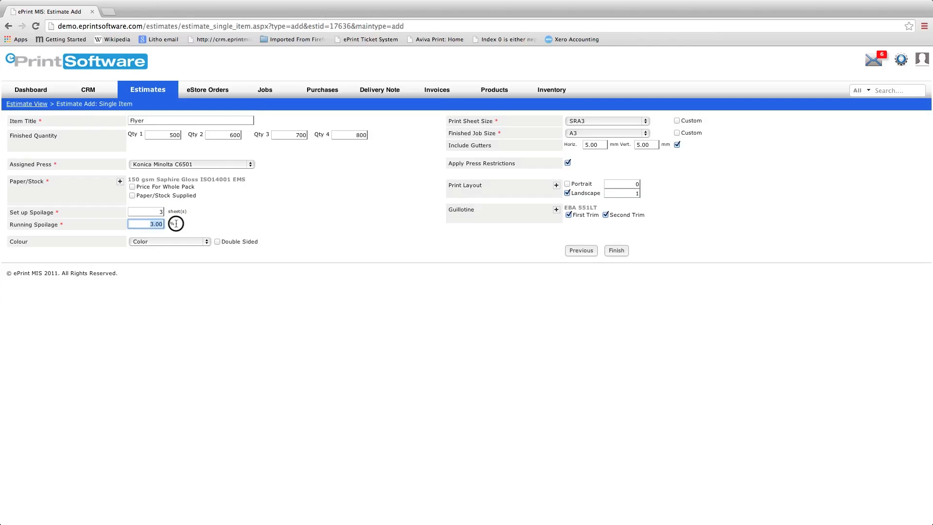
click(228, 227)
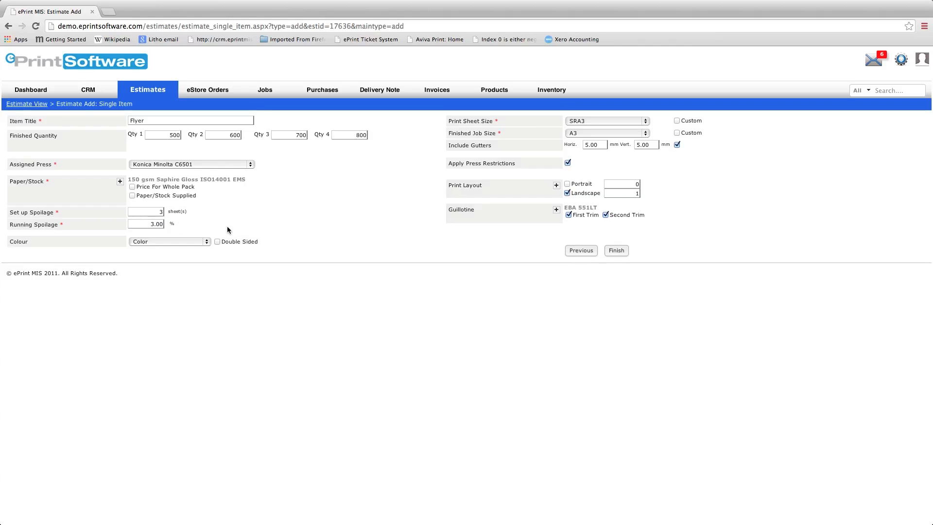
Step: Make the flyer double sided with Color printing on both side 1 and side 2
click(218, 242)
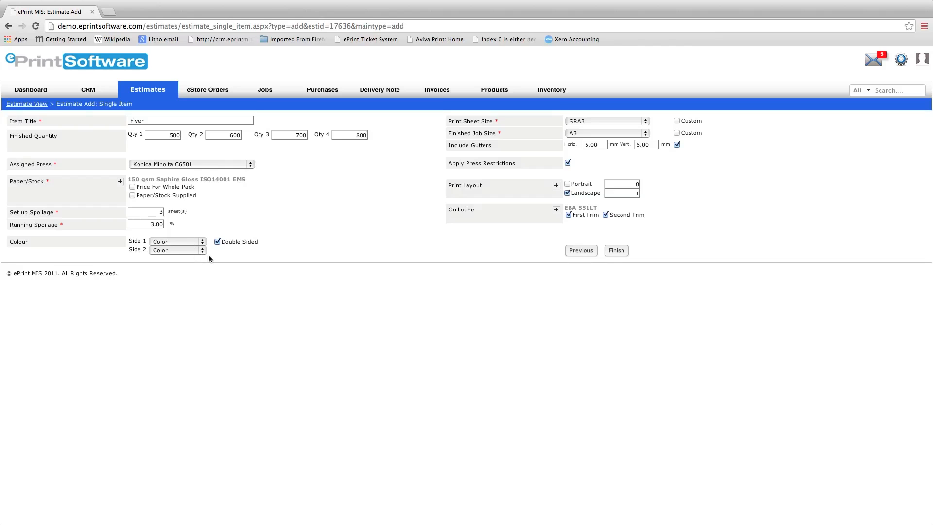
click(199, 250)
click(190, 257)
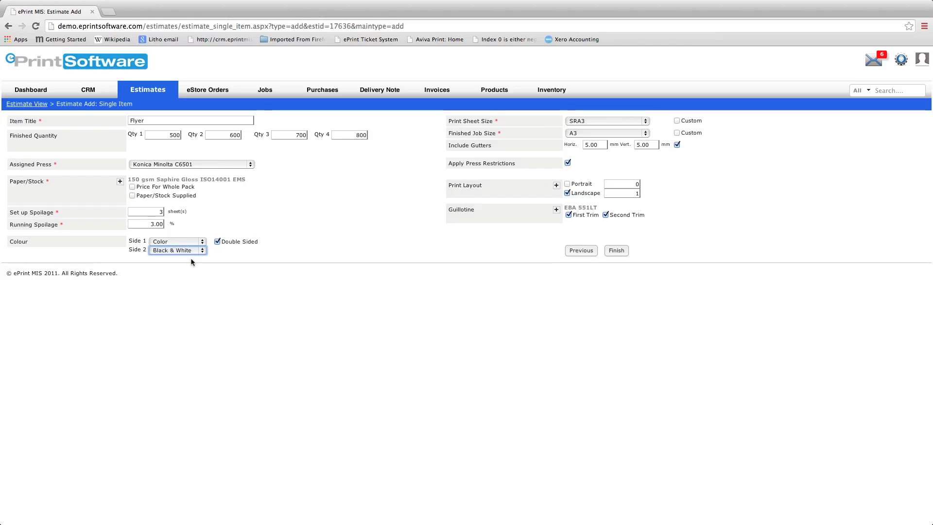
click(201, 251)
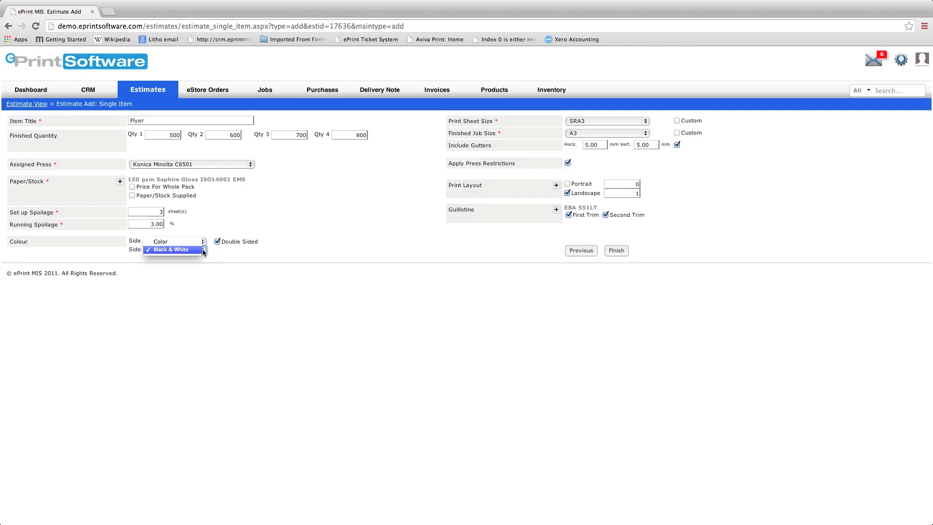
click(161, 242)
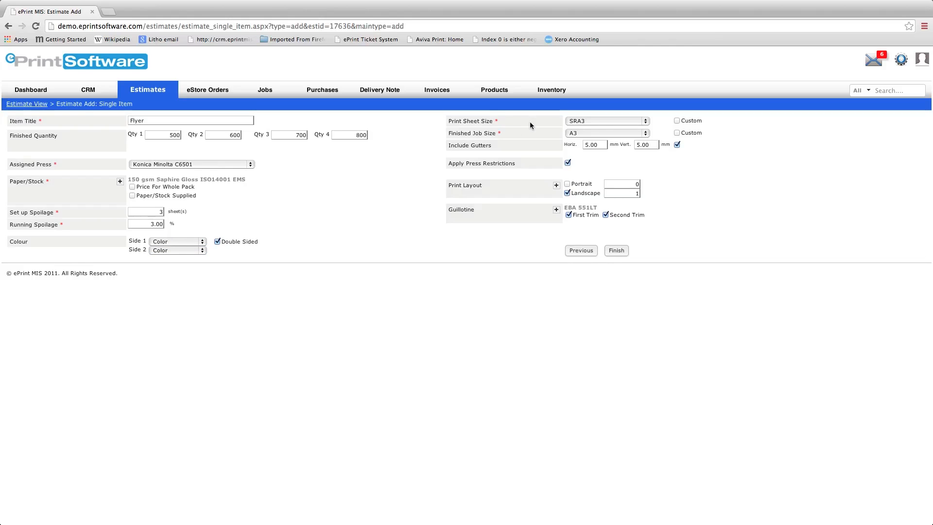
Step: Set the finished job size of the flyer to A4
click(646, 133)
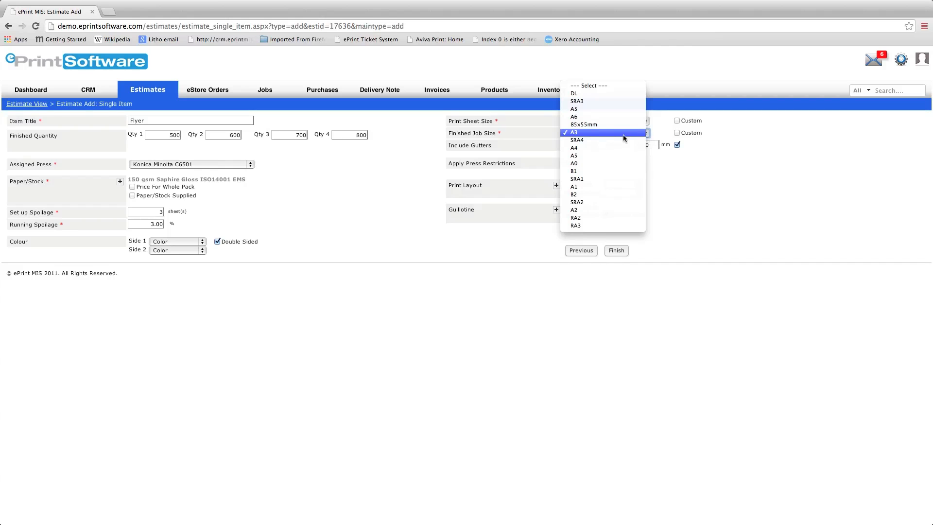
click(590, 148)
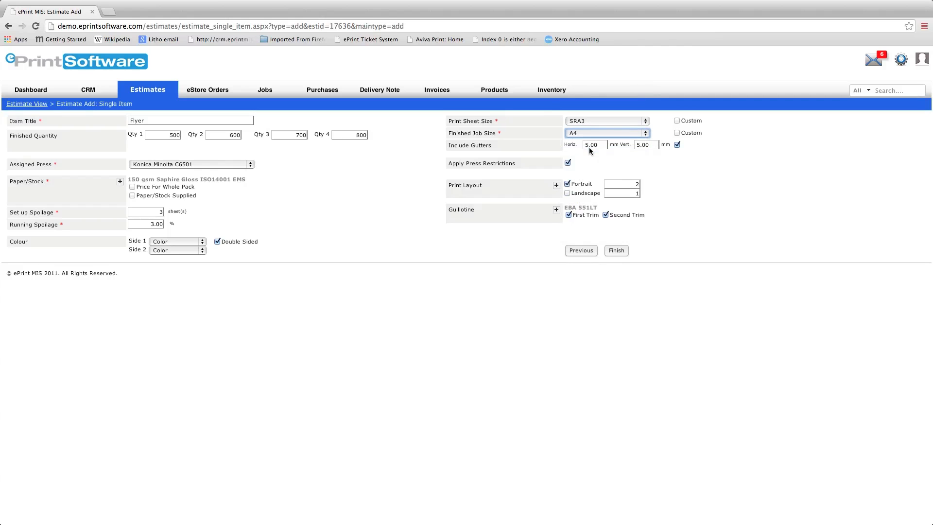
click(676, 121)
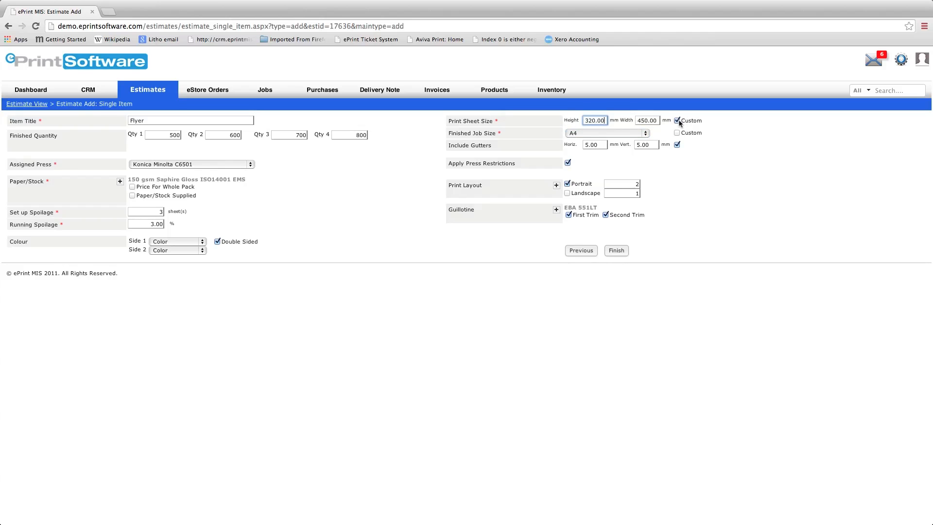
click(677, 133)
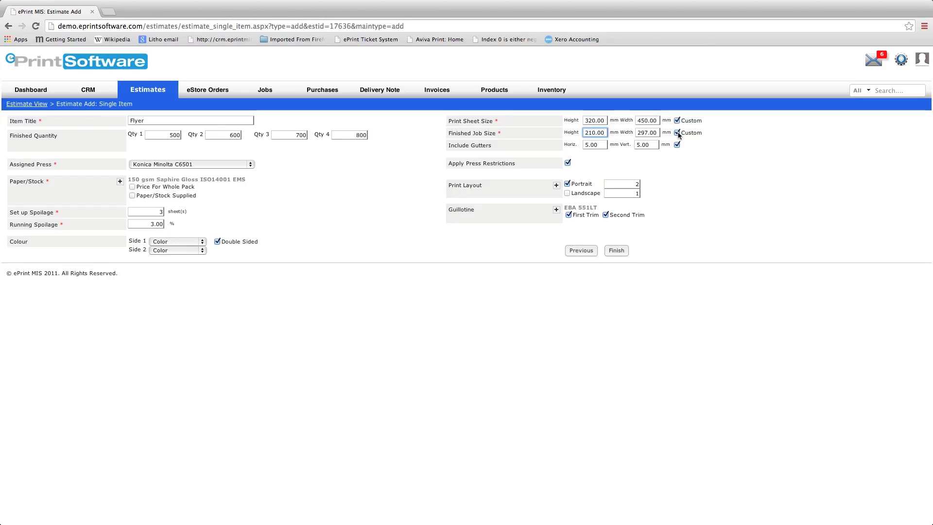
click(678, 133)
click(677, 121)
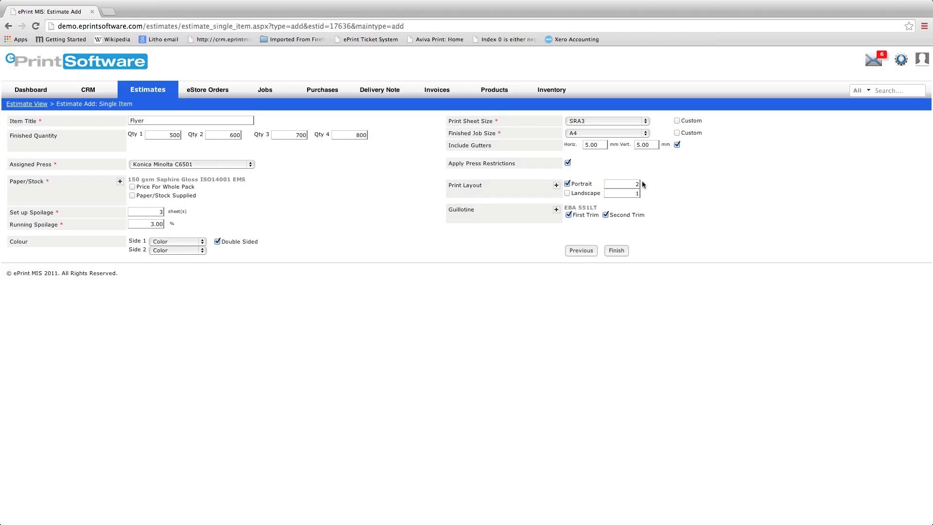
Step: Examine the print layout preview showing how the flyer is imposed on the print sheet, and close it
click(556, 185)
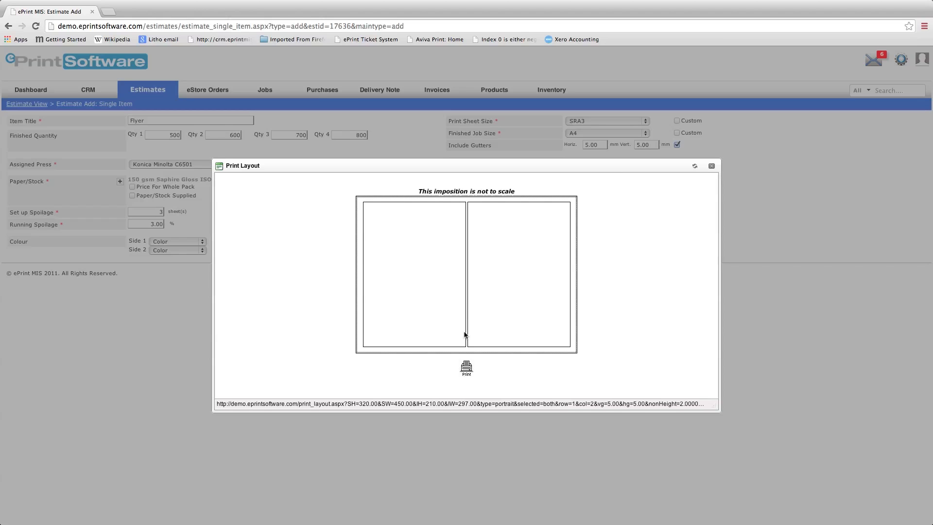
click(711, 166)
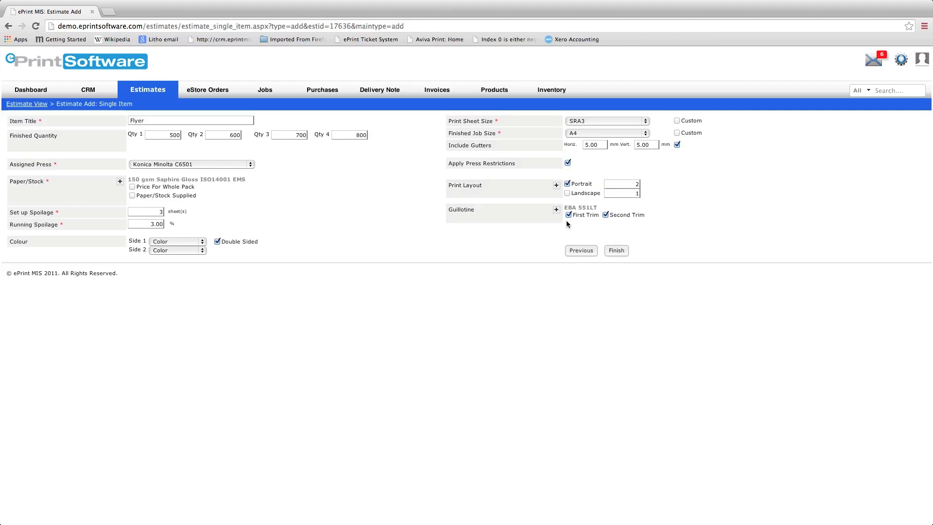
Step: Finish the flyer's print specification and add the Artwork Hourly Charge with 1 hour for each of the four quantities
click(617, 251)
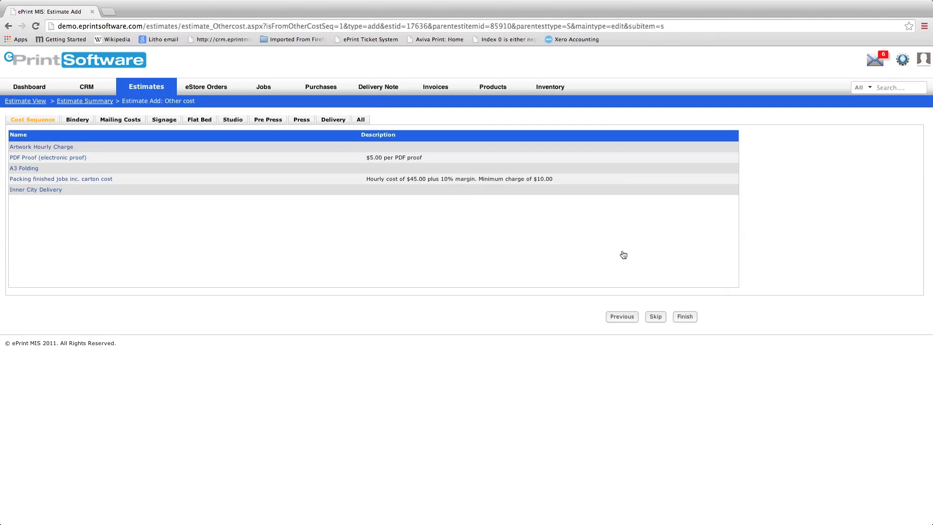
click(59, 147)
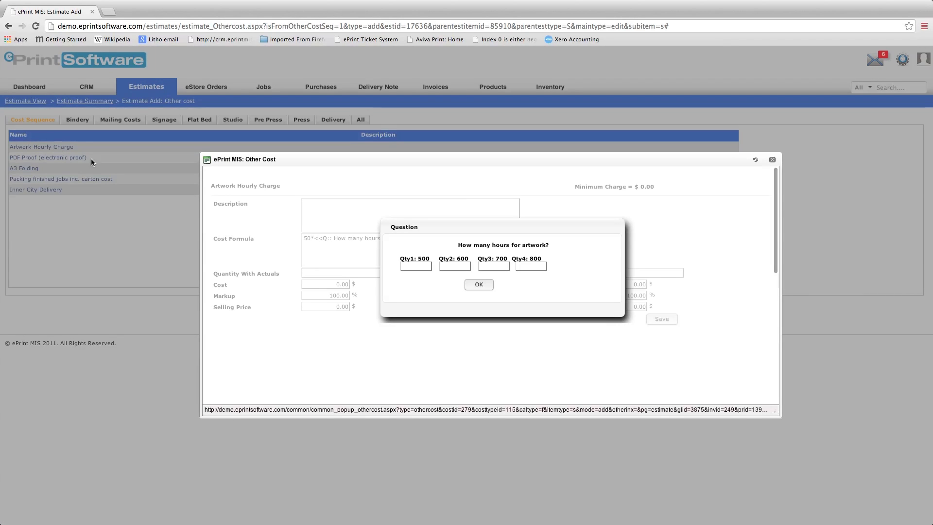
click(416, 266)
text(1)
key(Tab)
text(1)
key(Tab)
text(1)
key(Tab)
text(1)
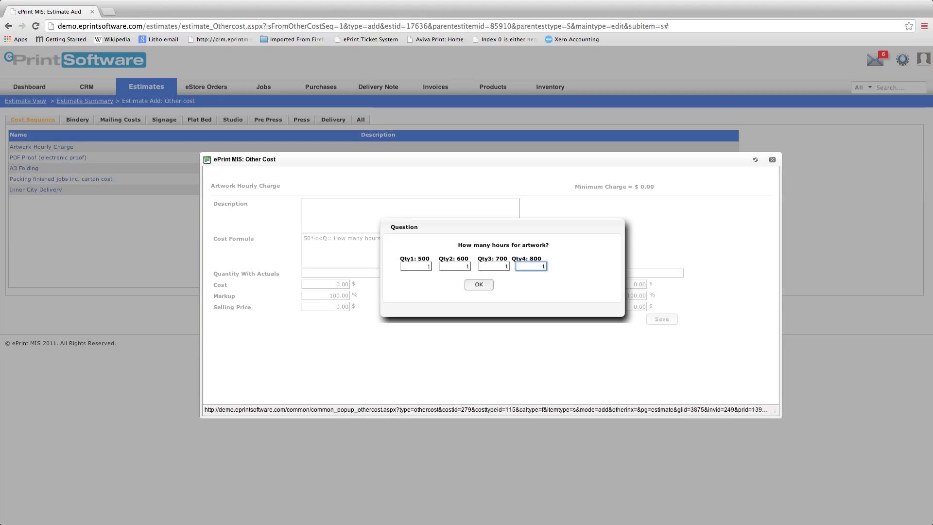
click(478, 284)
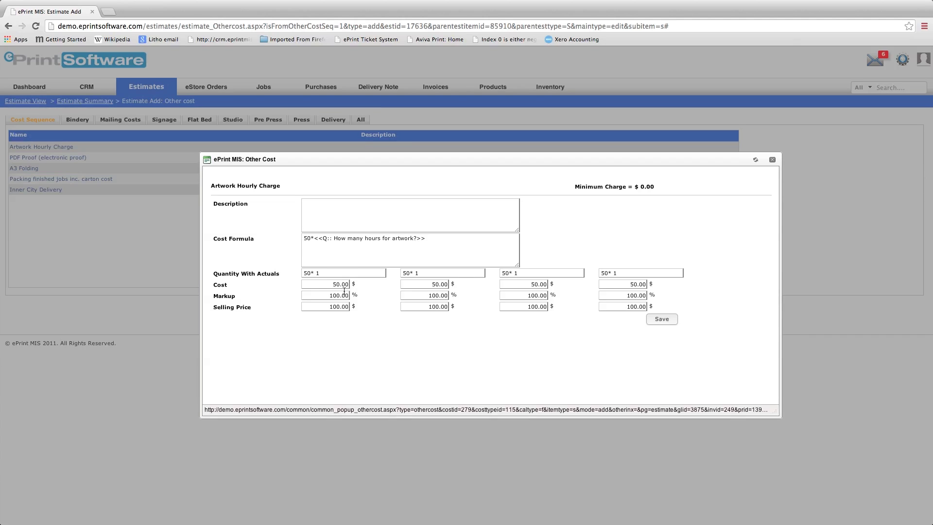
click(329, 295)
double_click(328, 294)
click(665, 320)
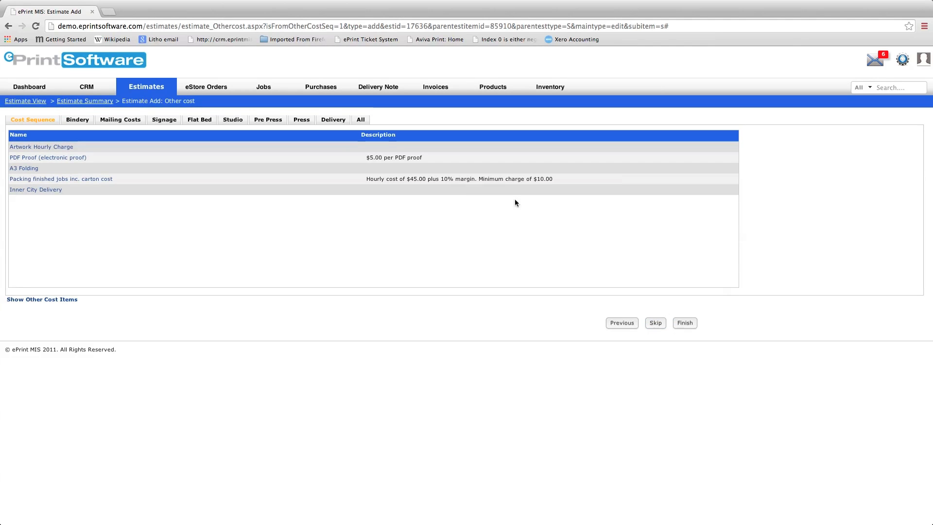
Step: Add the Inner City Delivery cost from the delivery costs and finish adding other costs to the estimate
click(338, 121)
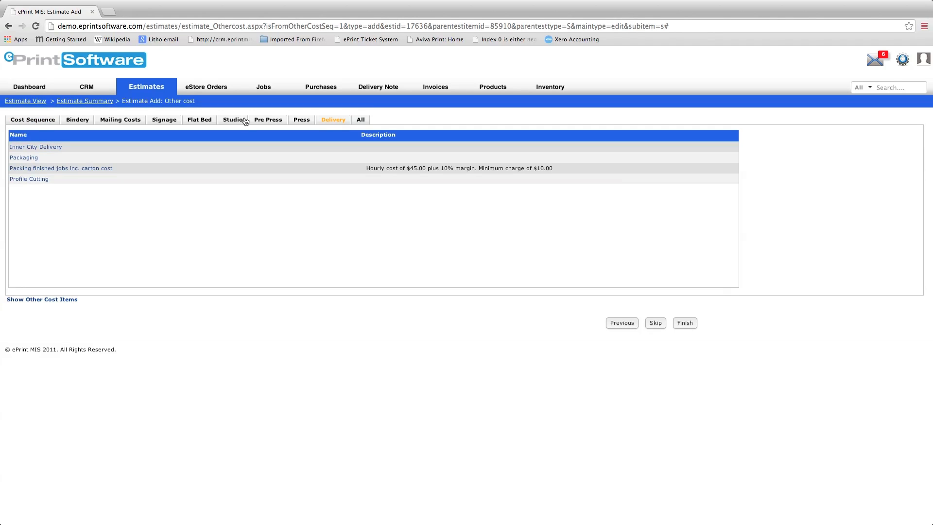
click(32, 149)
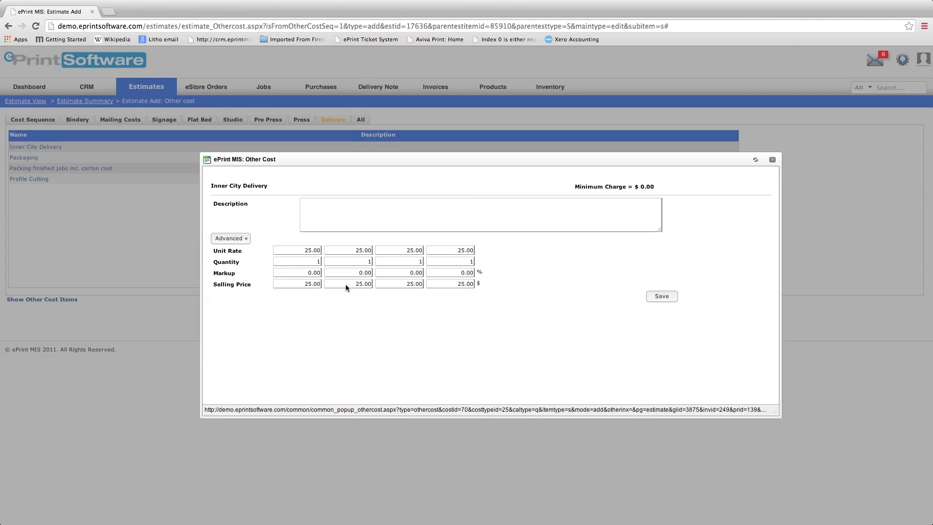
click(662, 296)
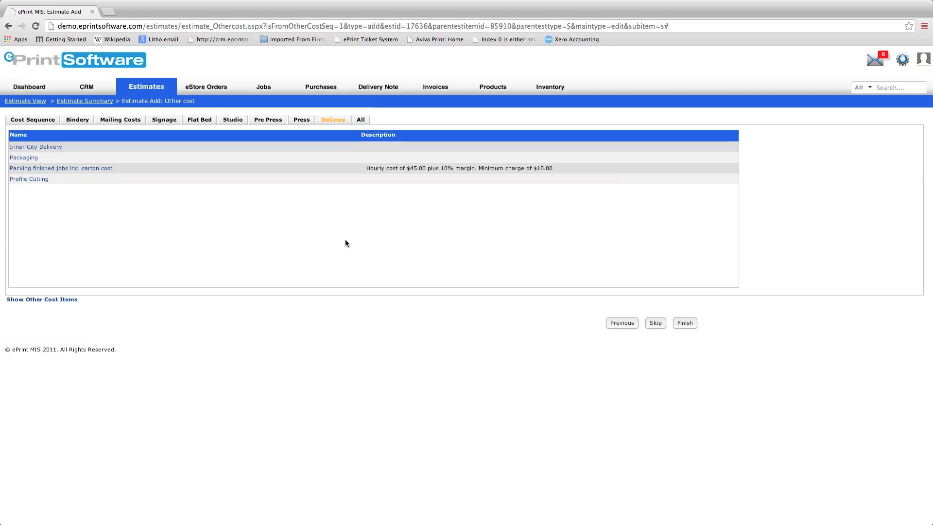
click(690, 323)
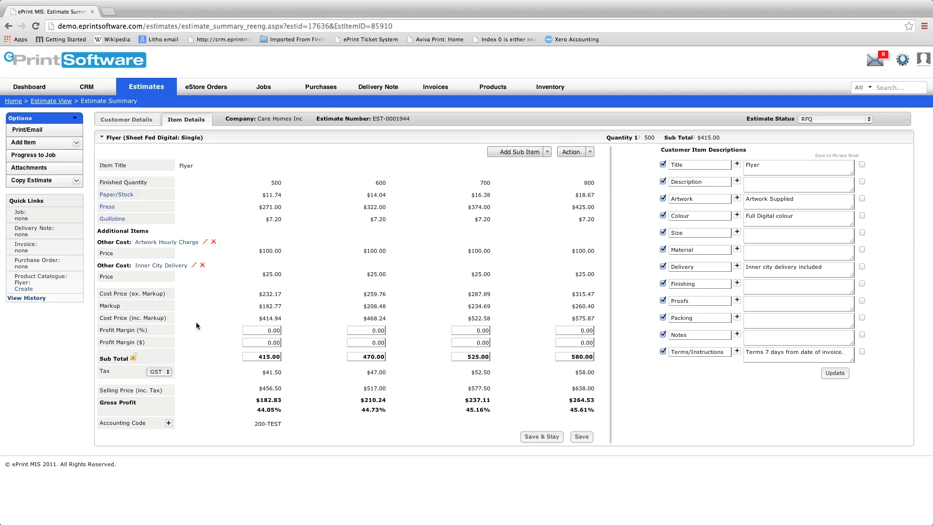
Step: Try a profit margin of 10% on the 600, 700 and 800 quantities of the flyer
click(274, 332)
click(264, 343)
drag(263, 343, 294, 343)
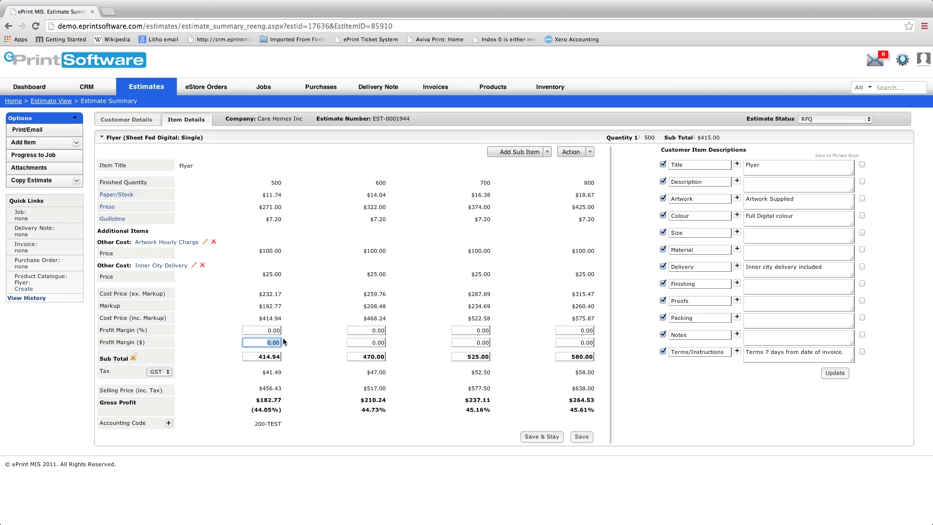
click(255, 357)
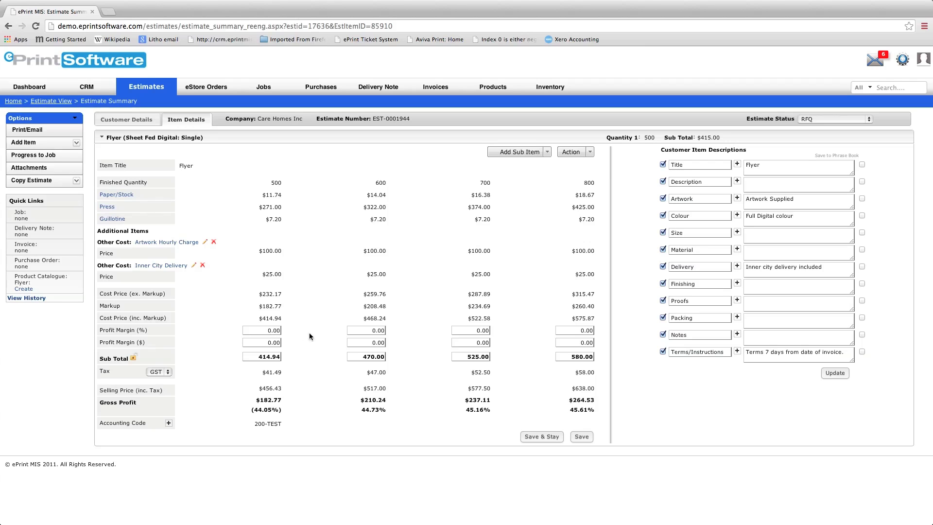
click(383, 330)
text(10)
key(Tab)
text(10)
key(Tab)
text(10)
key(Tab)
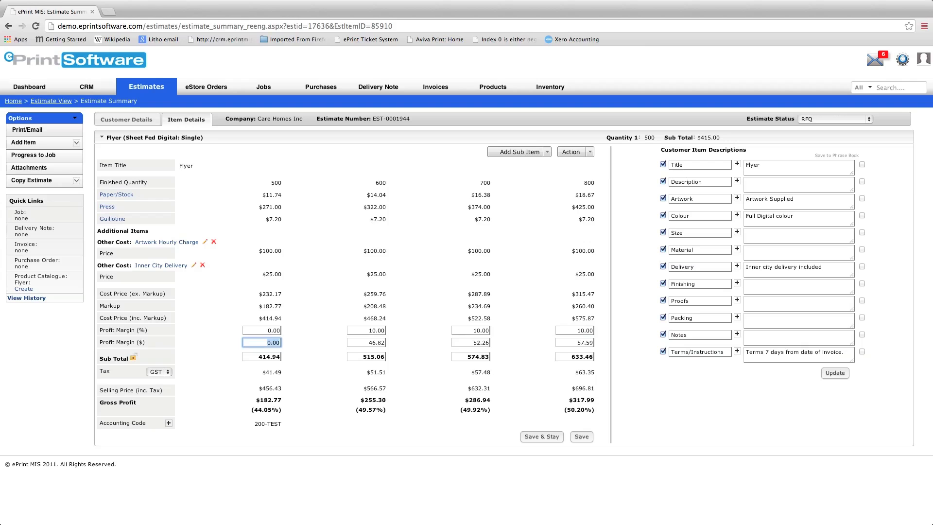
Step: Try a profit margin of 15% on the 500 quantity of the flyer
click(264, 330)
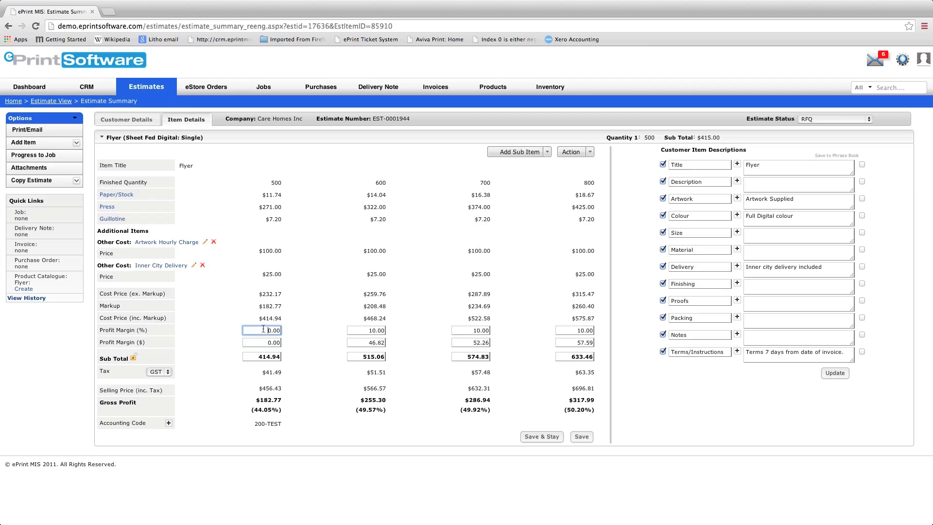
text(15)
key(Tab)
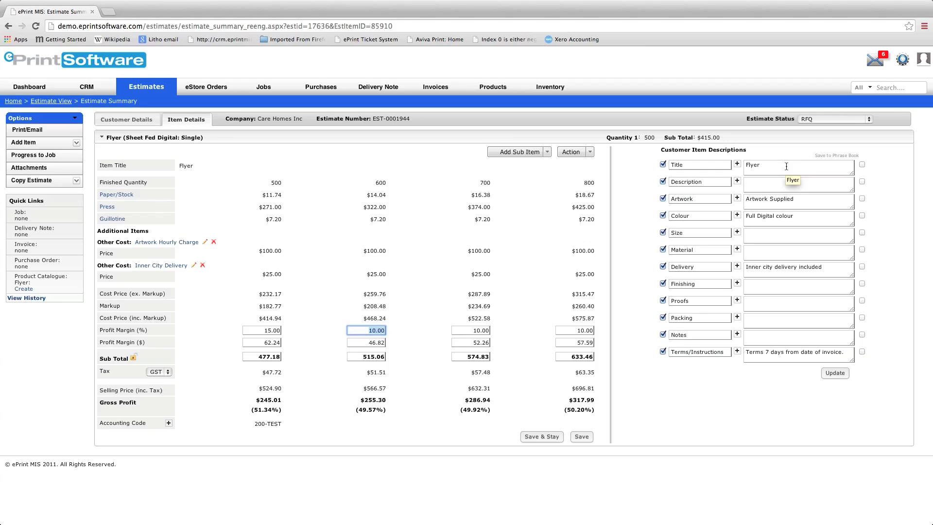
Step: Enter "A4 Flyer printed double sided" as the customer item description and update the item descriptions
click(776, 180)
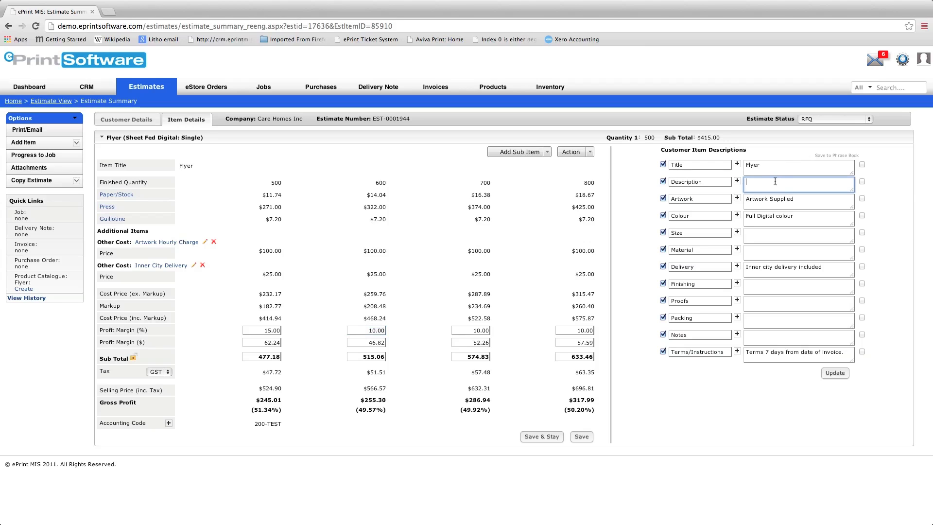
text(A4 Flyer printed double sided)
click(834, 200)
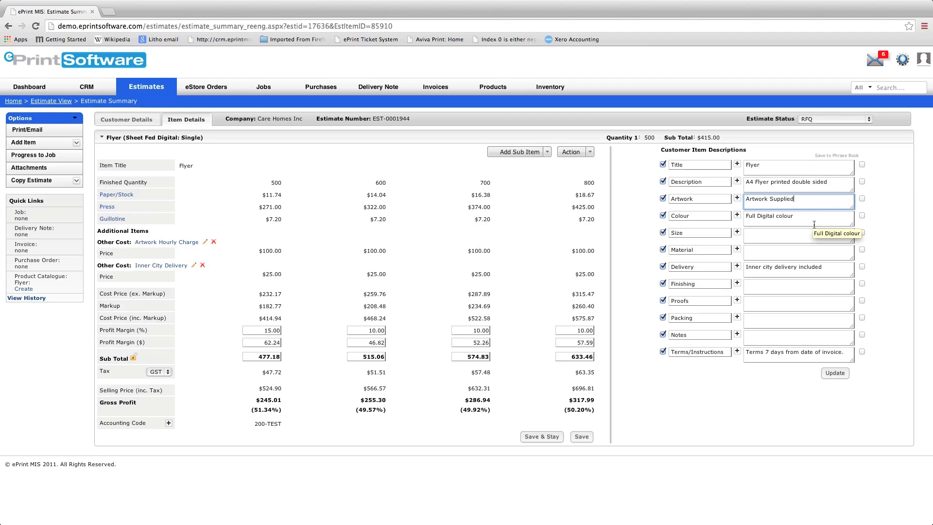
click(837, 374)
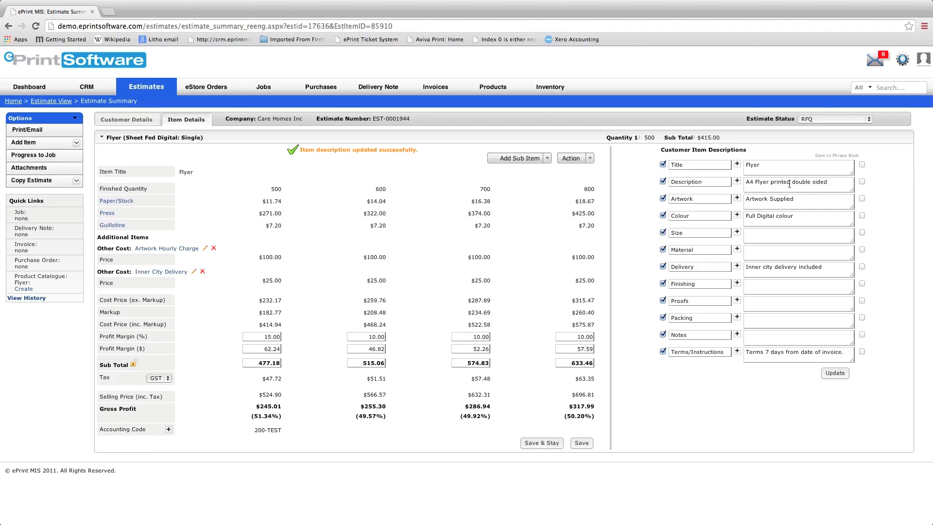
Step: Choose the saved phrase "Full Digital colour" for the item's Colour description and update the descriptions
click(862, 181)
click(862, 181)
click(737, 216)
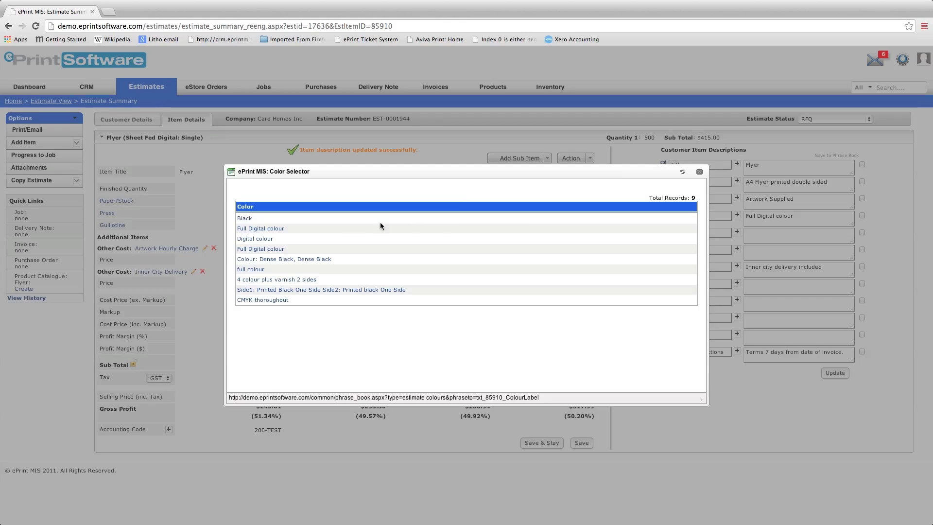
click(260, 229)
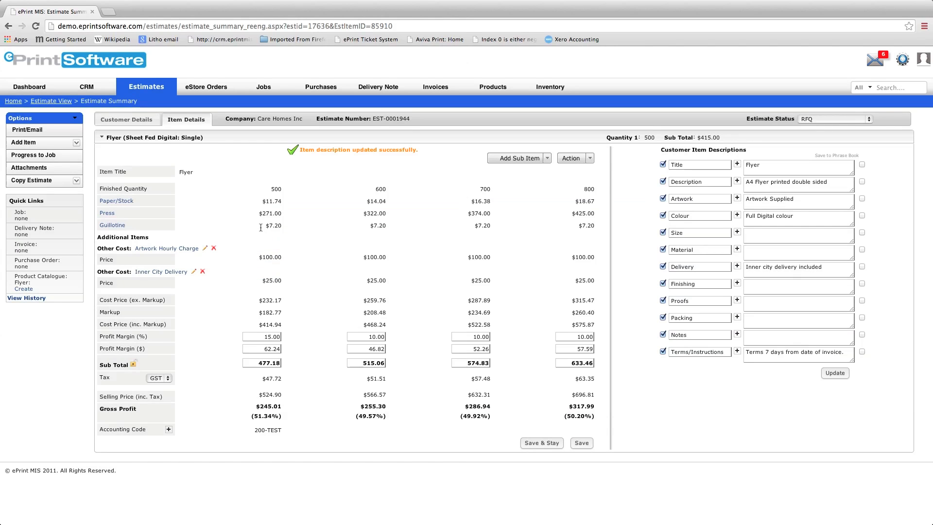
click(835, 373)
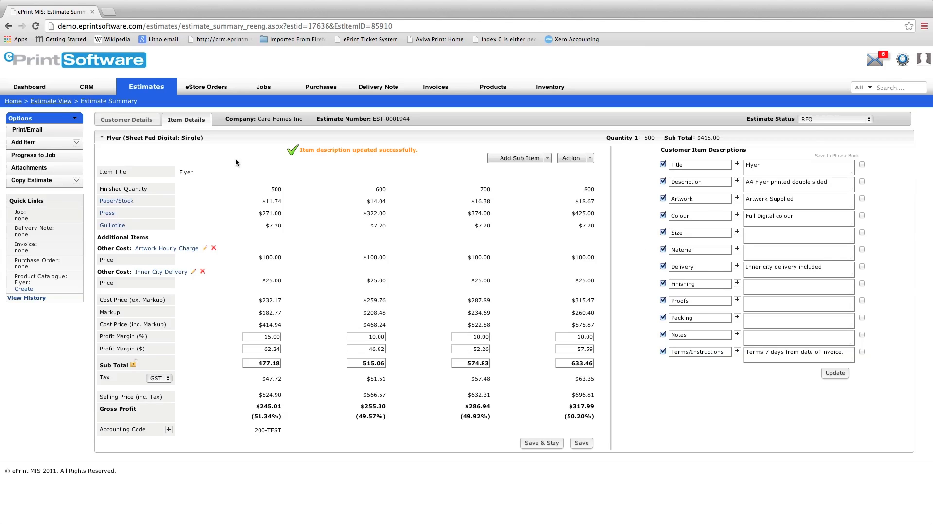
Step: Preview the flyer's quote document and email it to the customer with the subject Flyer and the Estimate email template
click(31, 131)
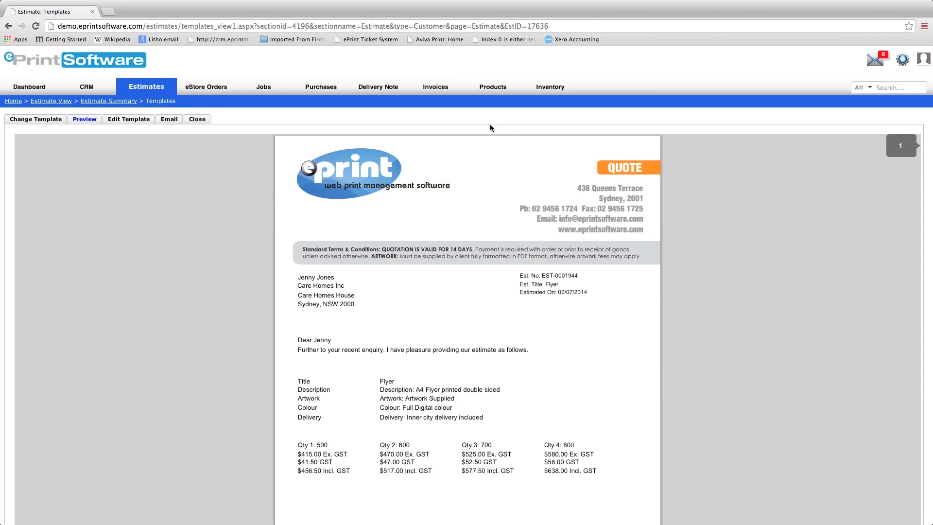
scroll(701, 109, down, 4)
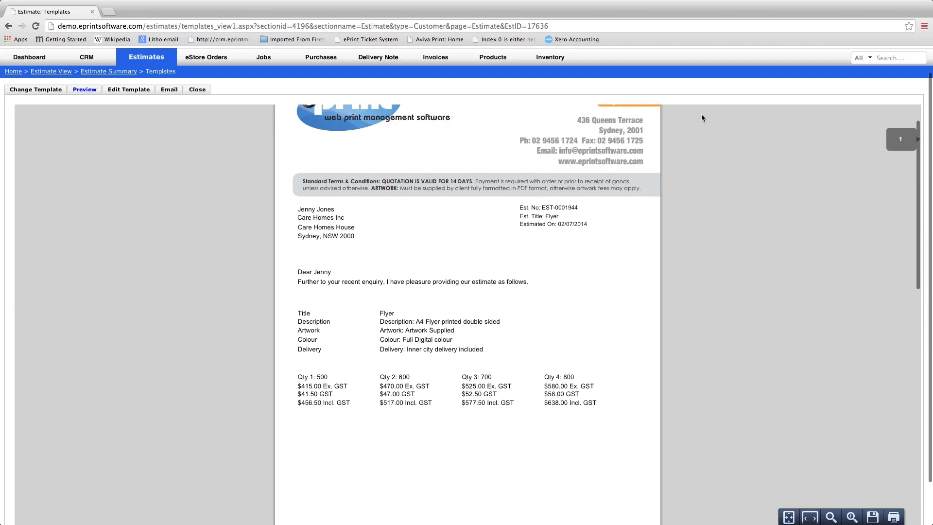
scroll(701, 113, up, 2)
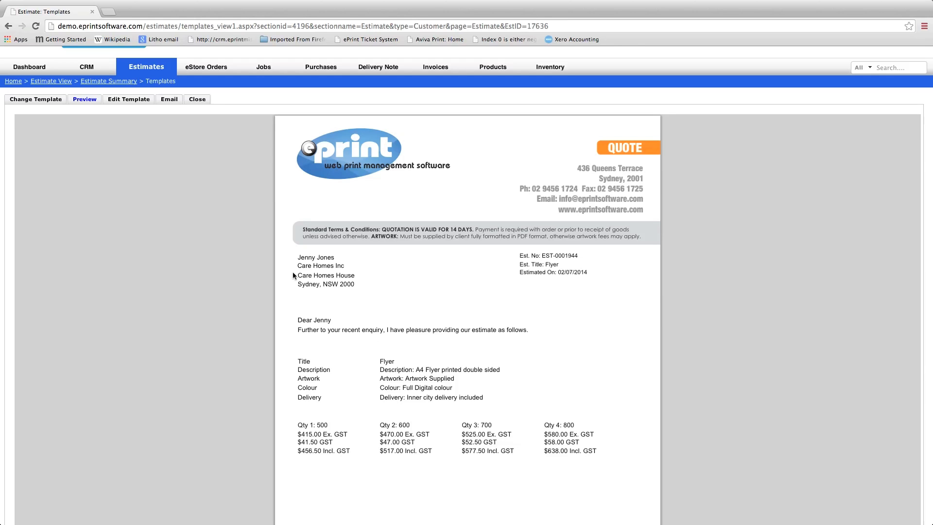
click(168, 99)
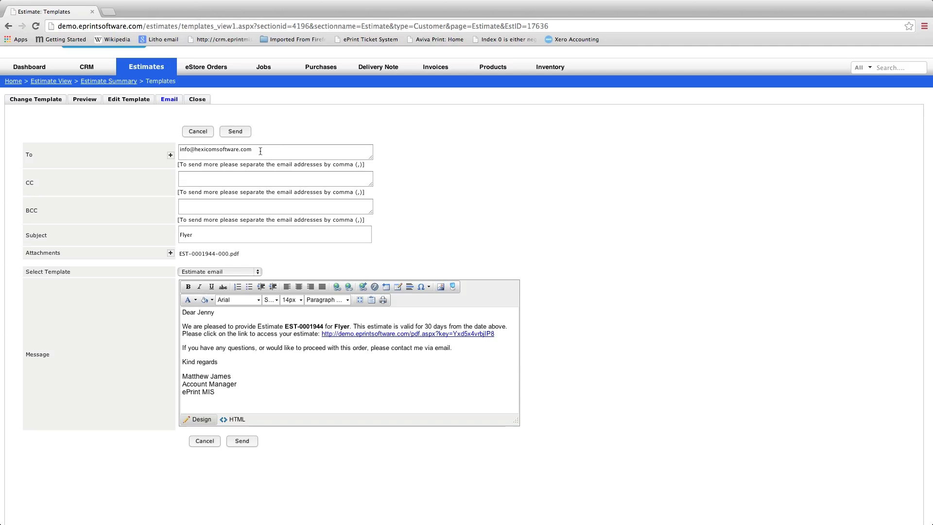
drag(200, 235, 175, 235)
click(225, 233)
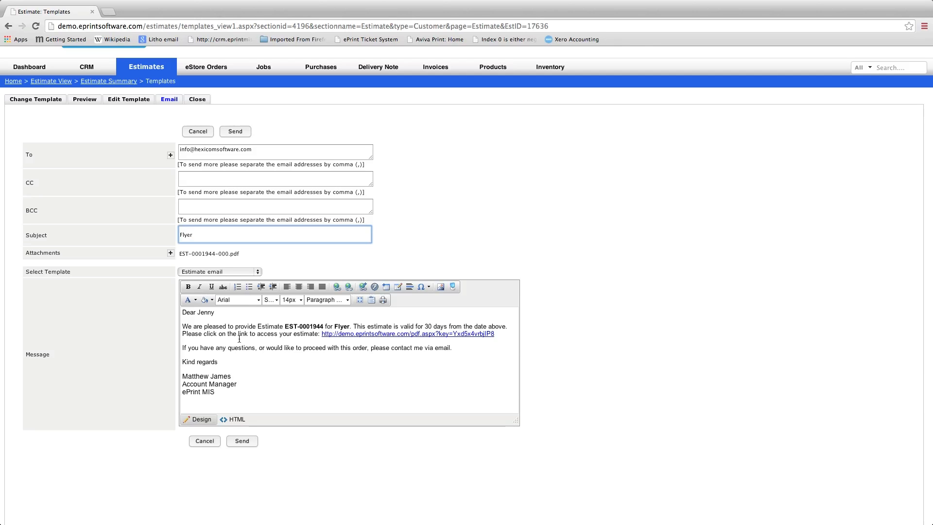
click(240, 133)
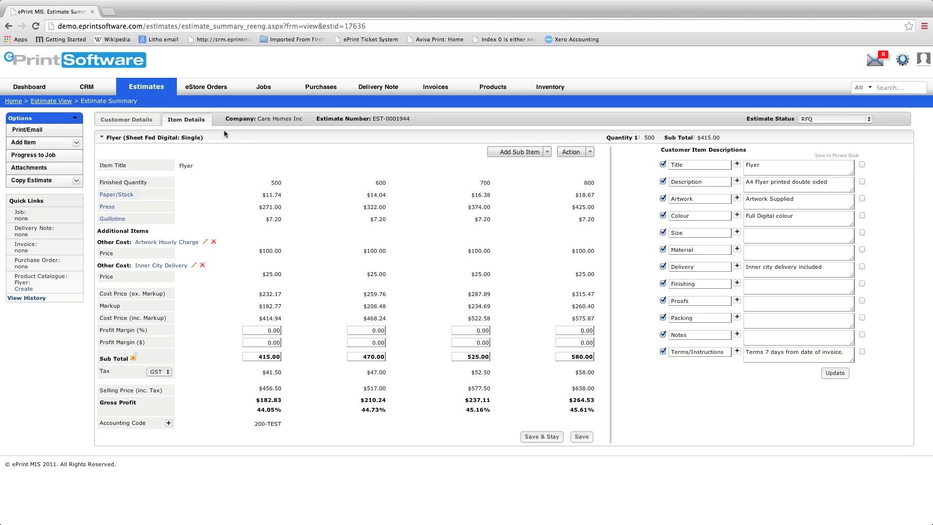
Step: Set the estimate status to Awaiting Approval and save the estimate
click(870, 118)
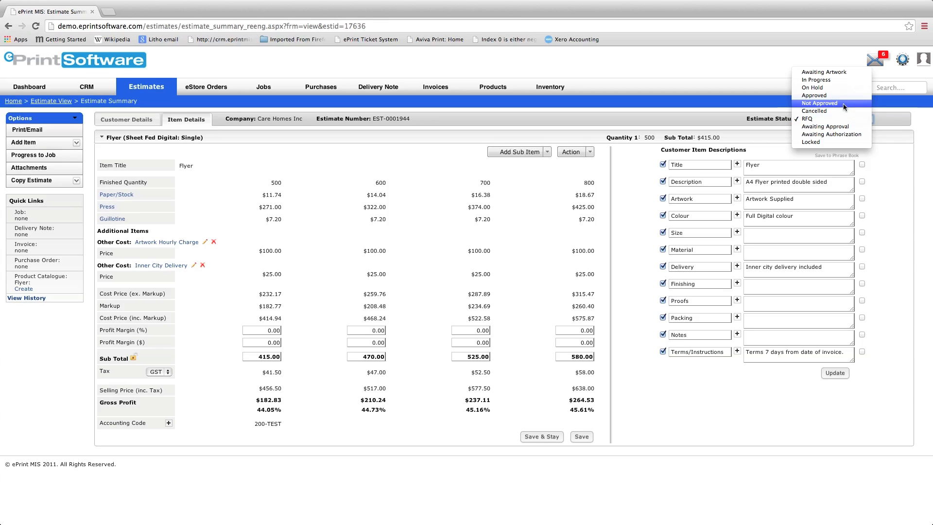
click(830, 127)
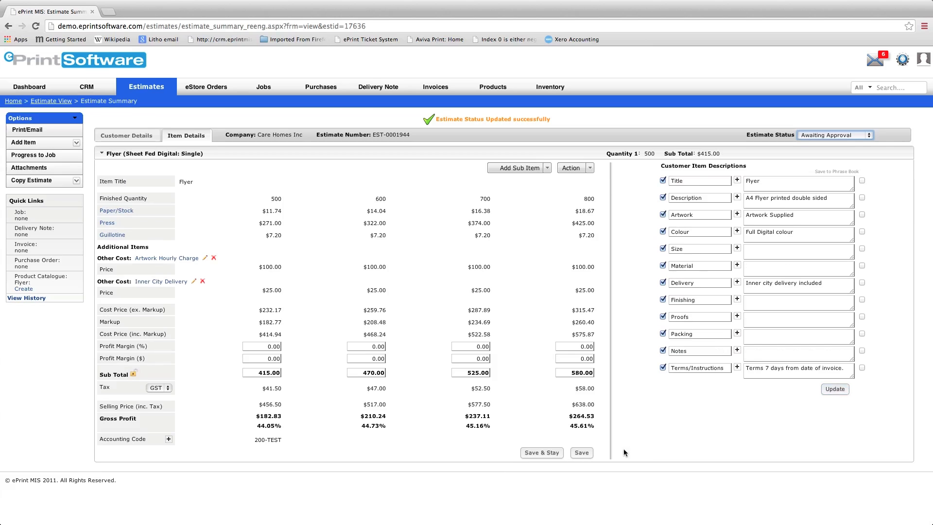
click(577, 437)
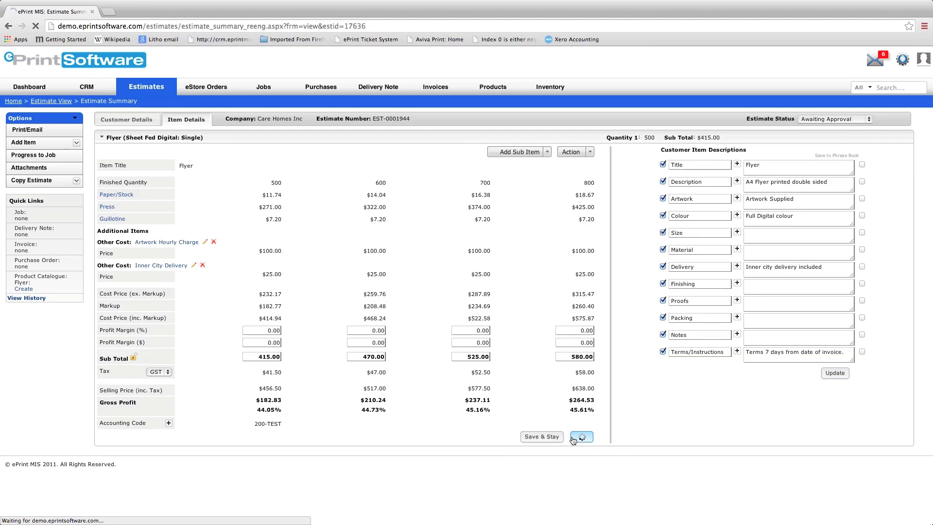